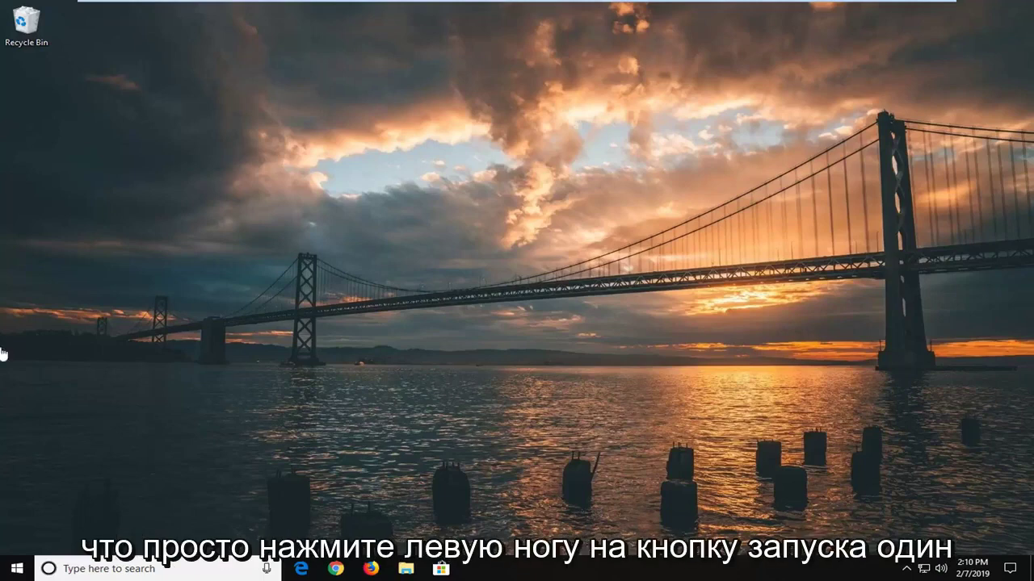
Launch the Run app from Start and paste %LOCALAPPDATA%\Google\Chrome\ into its Open field
left_click(16, 569)
type("run")
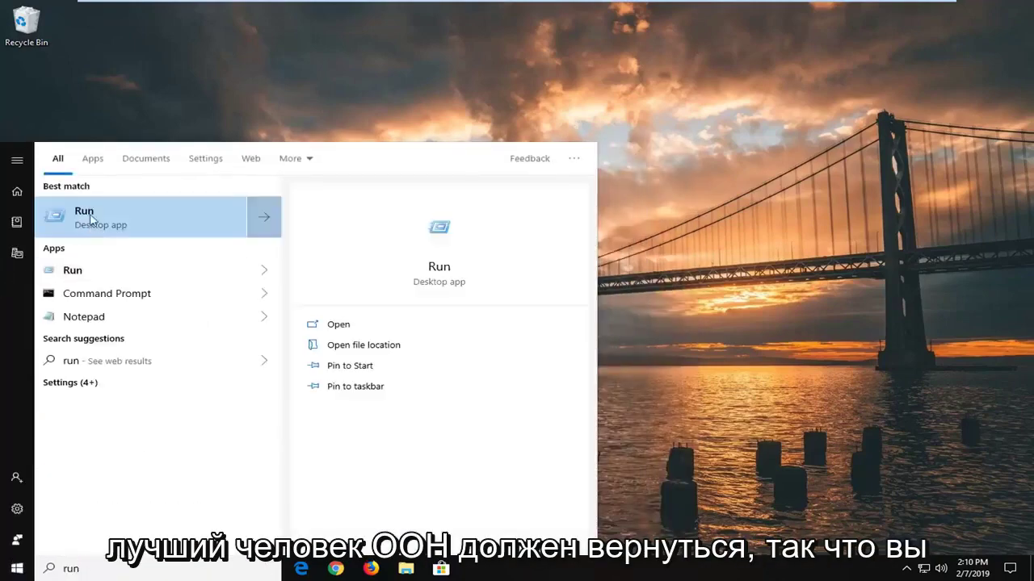
left_click(108, 222)
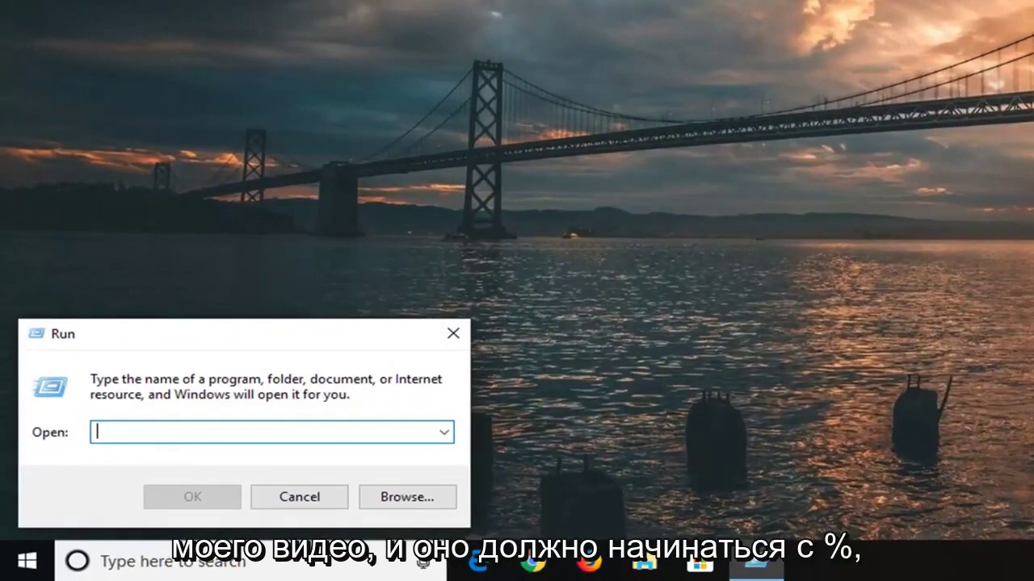
type("%LOCALAPPDATA%\\Google\\Chrome\\")
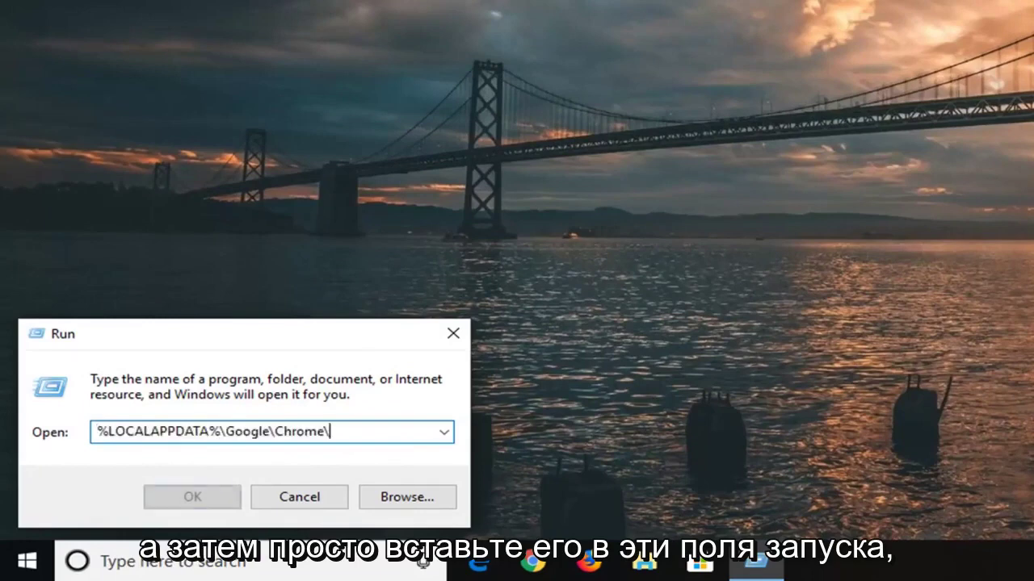
right_click(346, 434)
key("Escape")
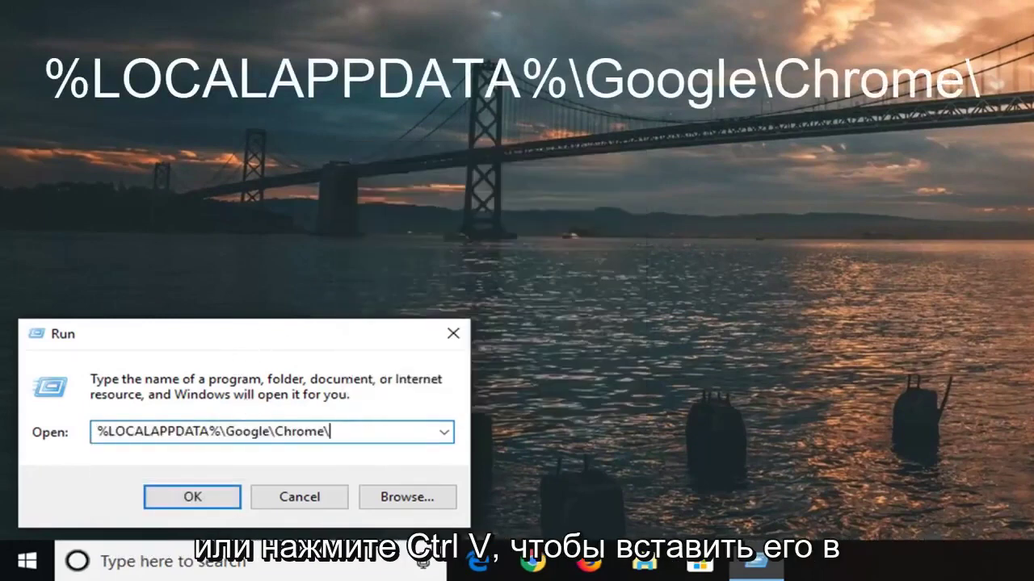
Open the Chrome local app data folder and delete its User Data folder
left_click(189, 505)
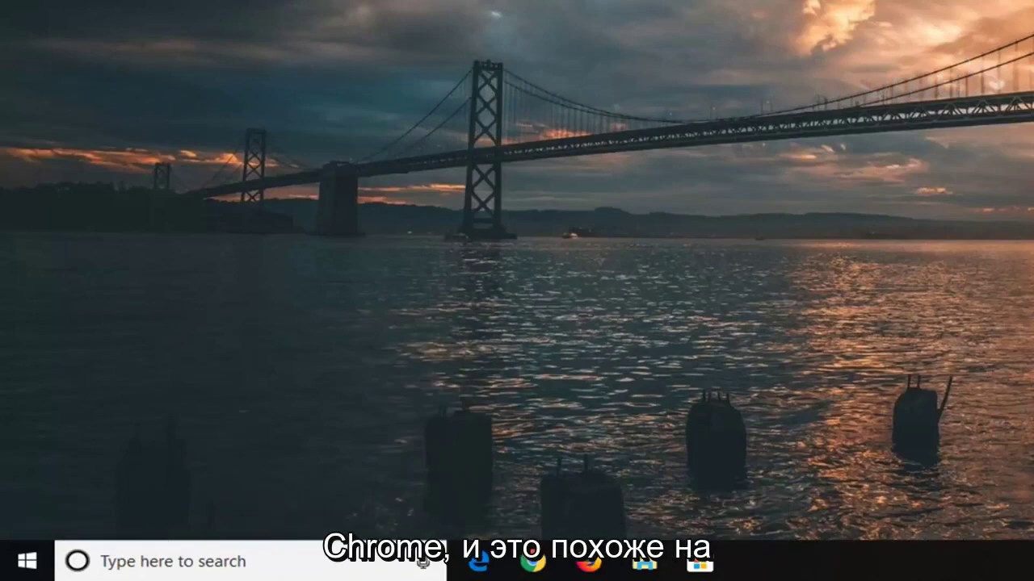
key("super+e")
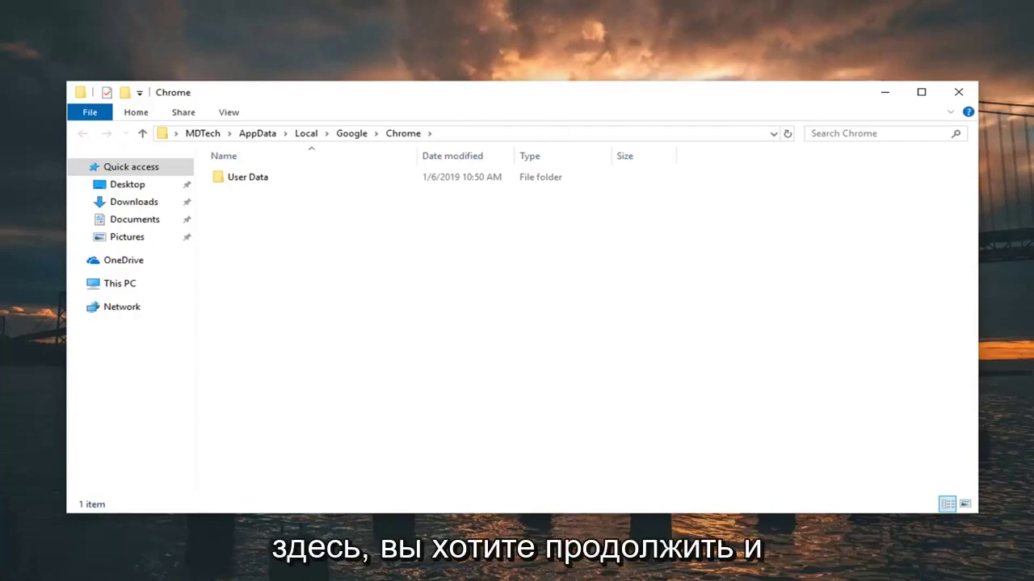
left_click(246, 179)
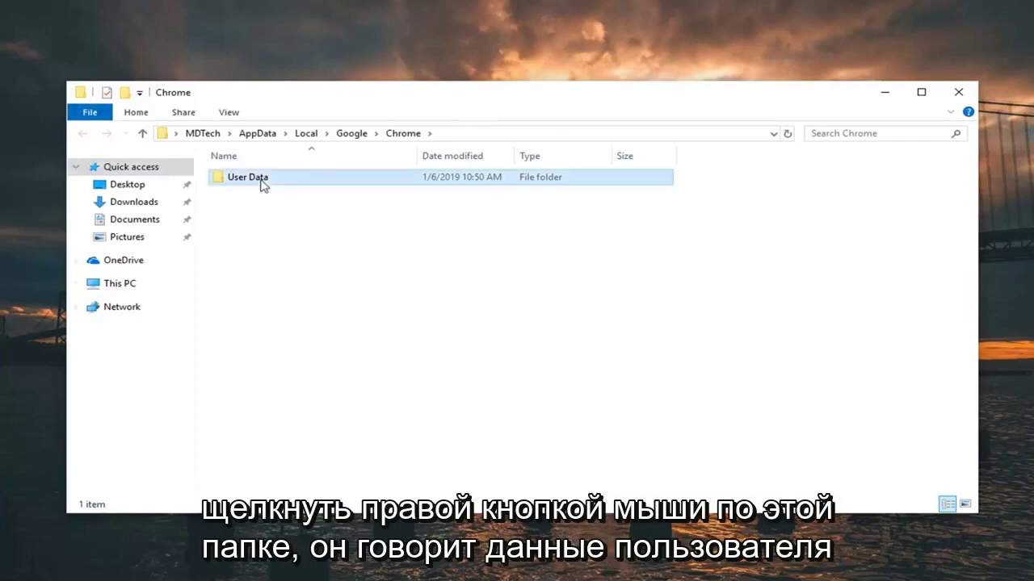
right_click(247, 179)
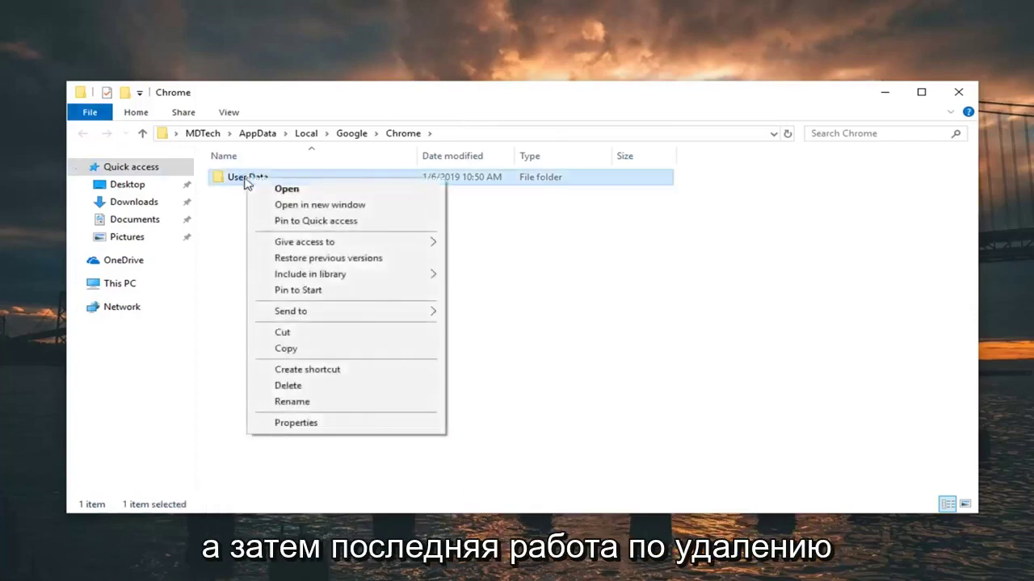
left_click(294, 387)
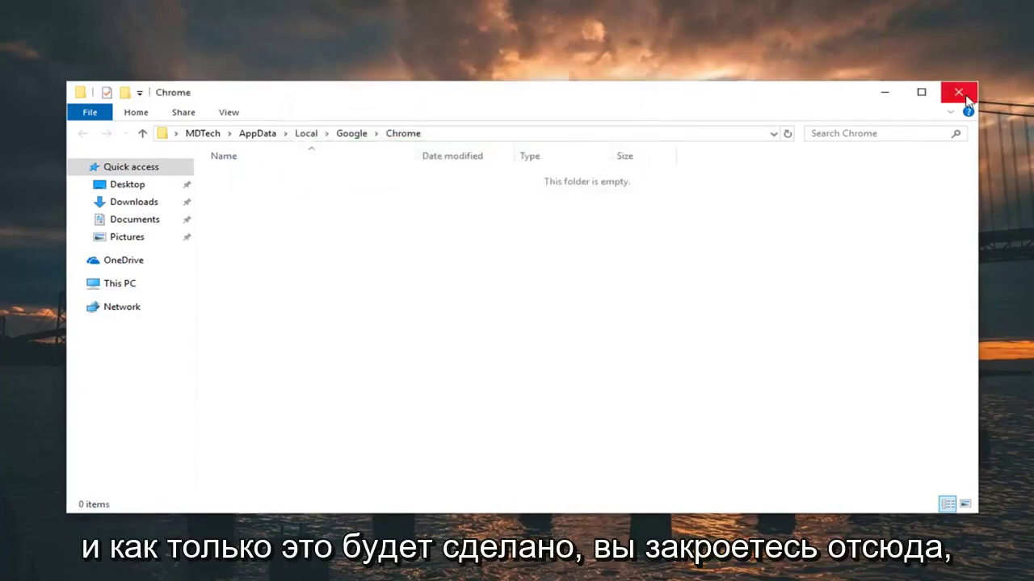
Close the emptied Chrome folder, find the Google Chrome shortcut's file location, and open its Properties
left_click(958, 91)
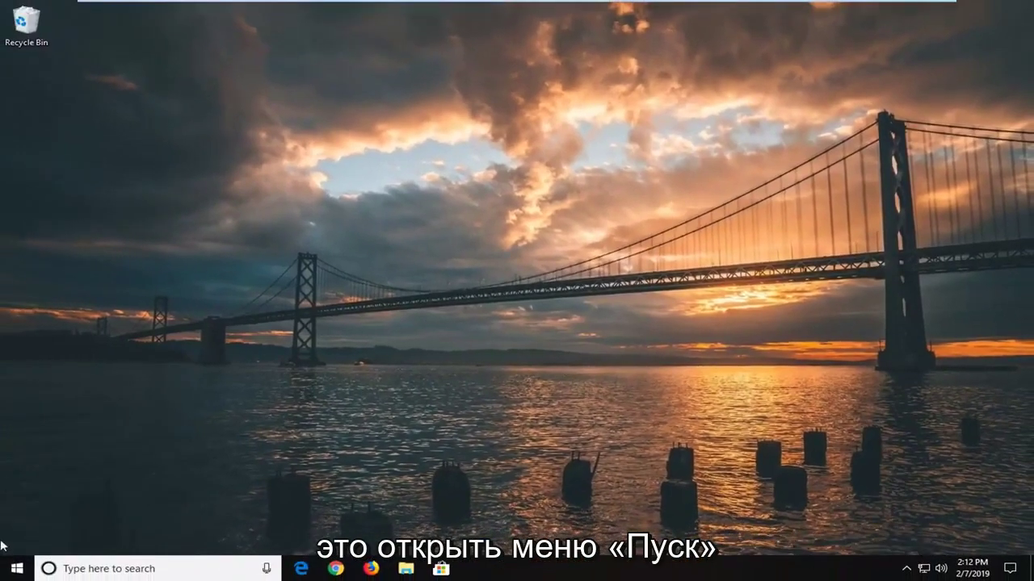
left_click(17, 568)
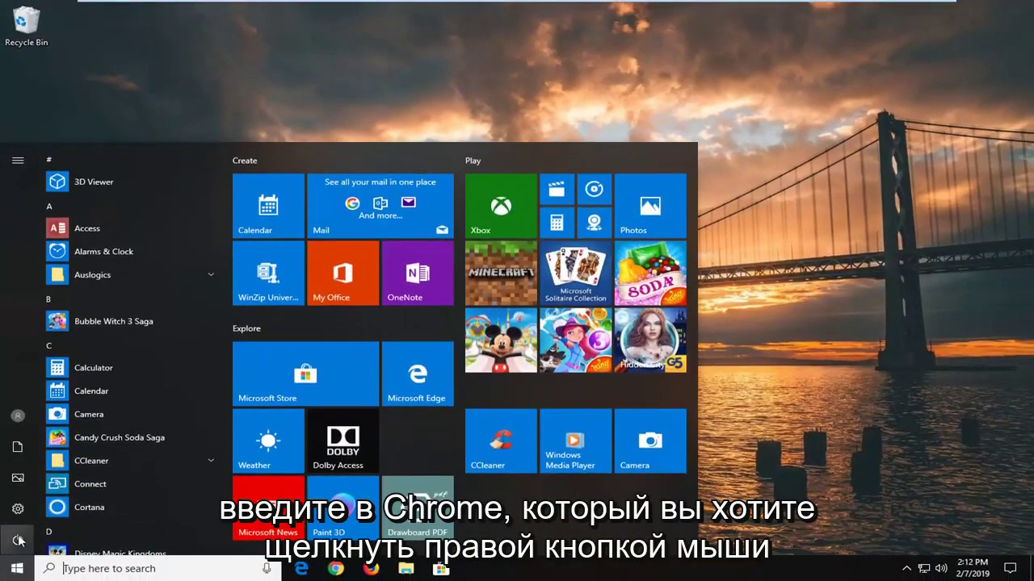
type("chrome")
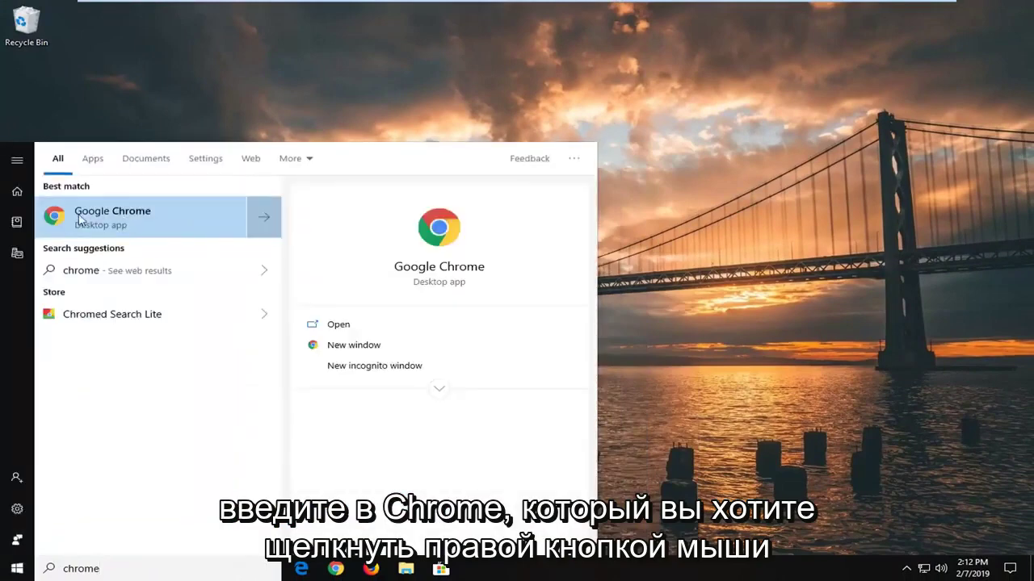
right_click(103, 216)
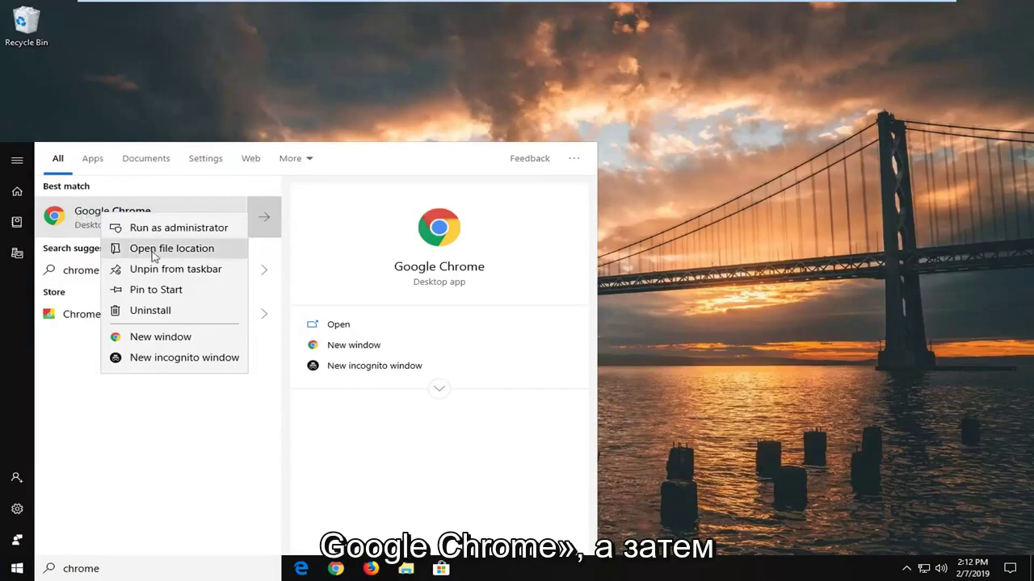
left_click(181, 251)
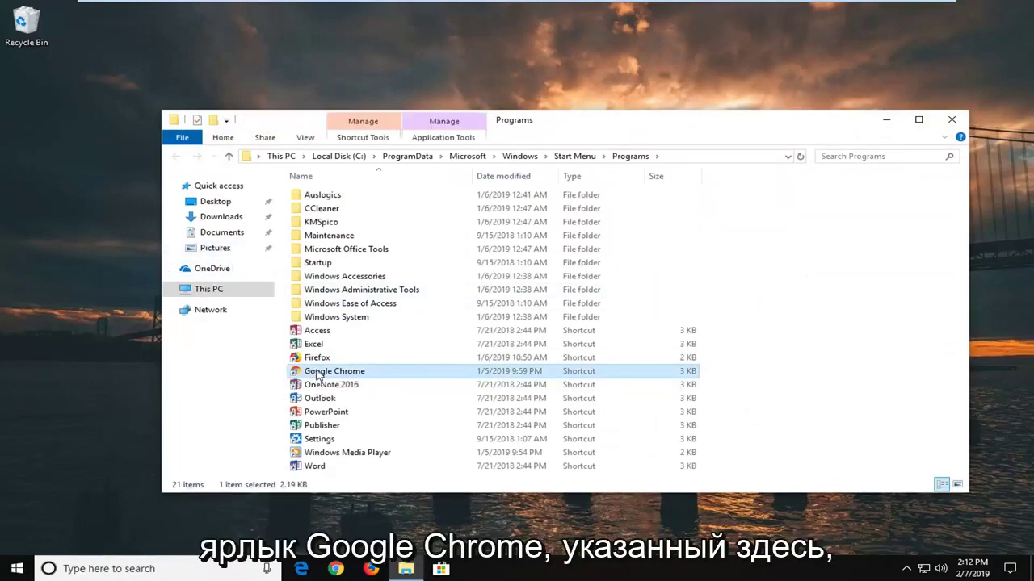
right_click(317, 374)
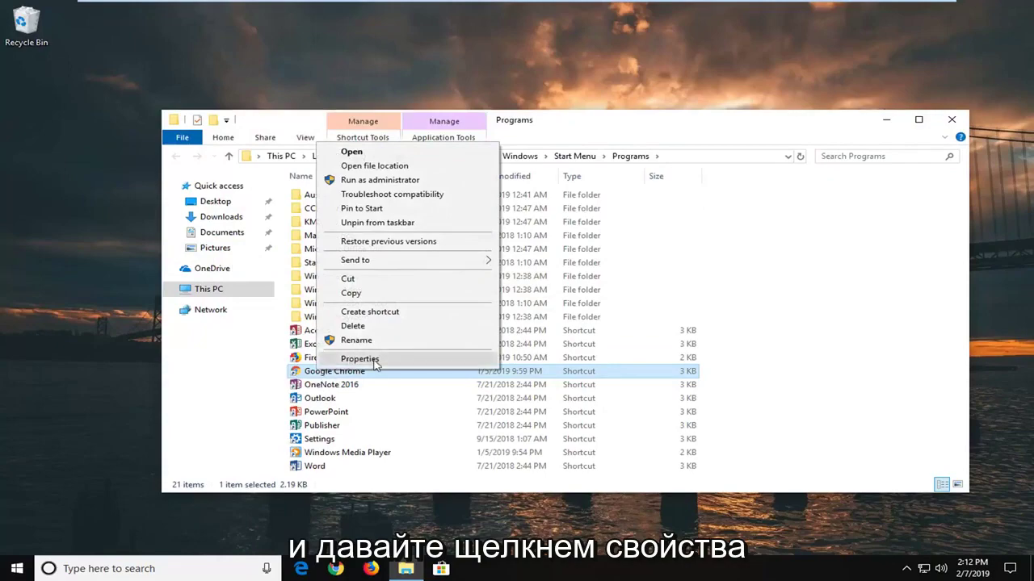
left_click(348, 360)
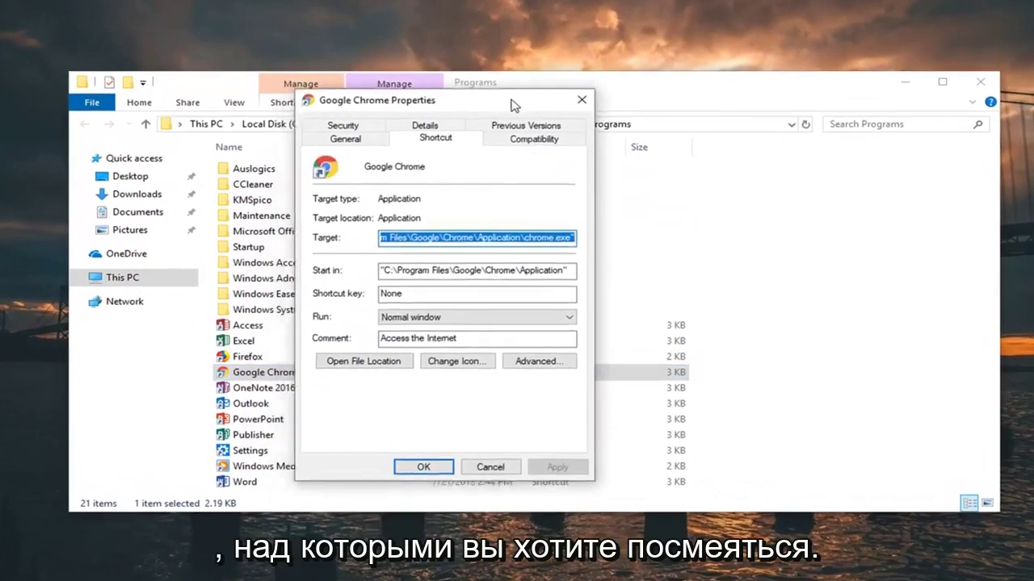
Enable Reduced color mode at 8-bit (256) color in the shortcut's Compatibility settings and close Properties
left_click_drag(510, 105, 516, 102)
left_click(530, 139)
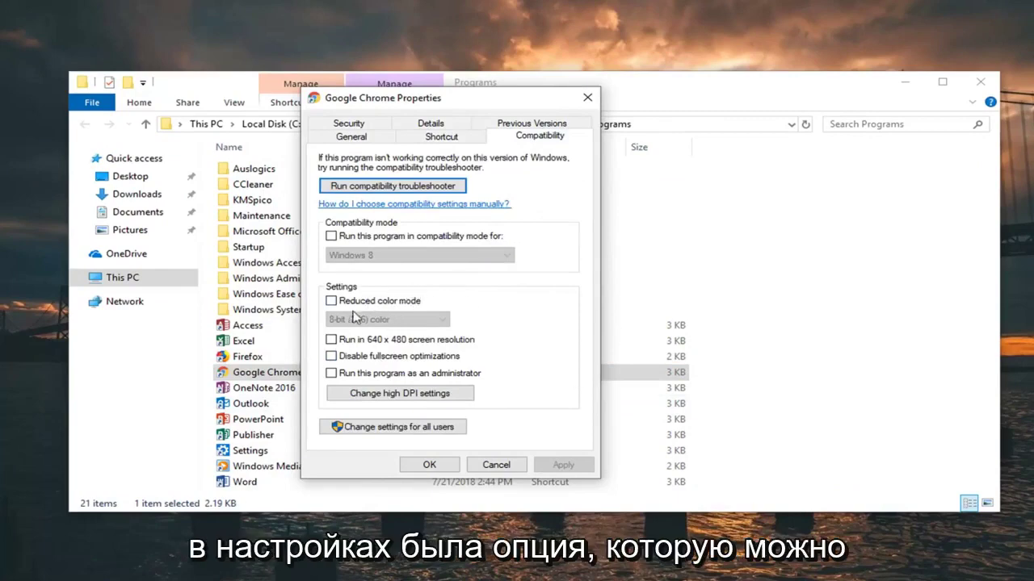
left_click(331, 302)
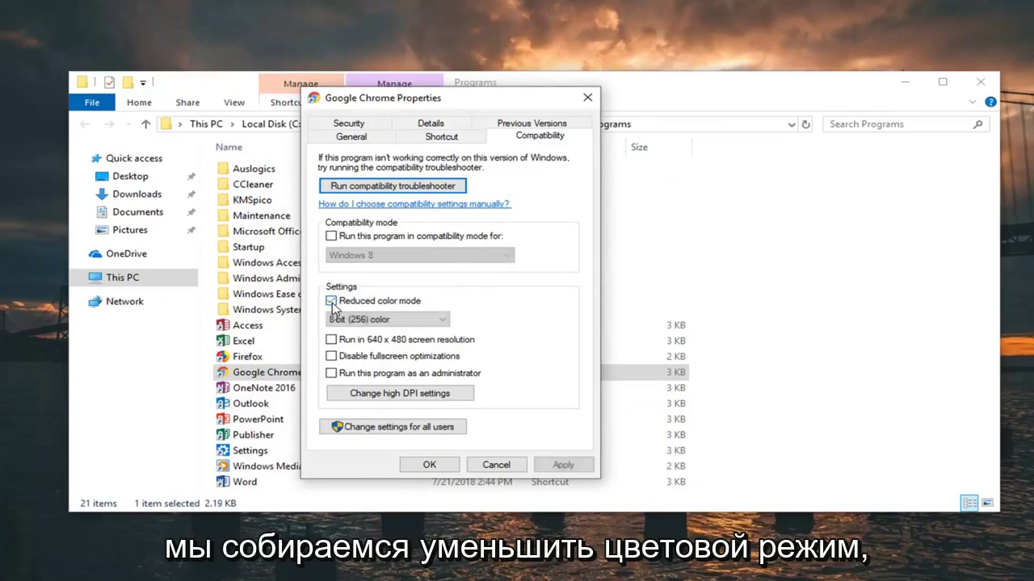
left_click(367, 323)
left_click(343, 333)
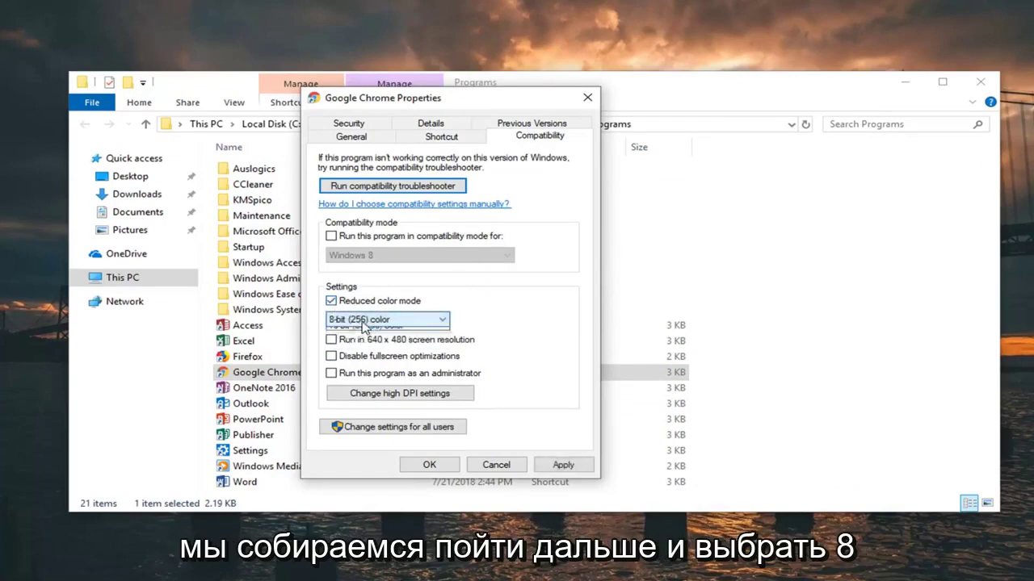
left_click(341, 321)
left_click(407, 321)
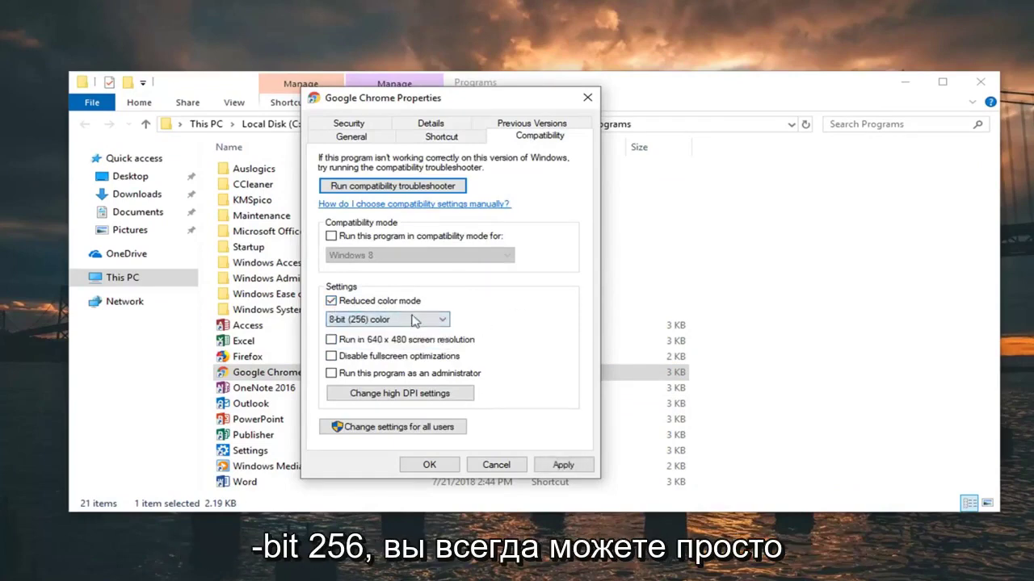
left_click(332, 302)
left_click(331, 301)
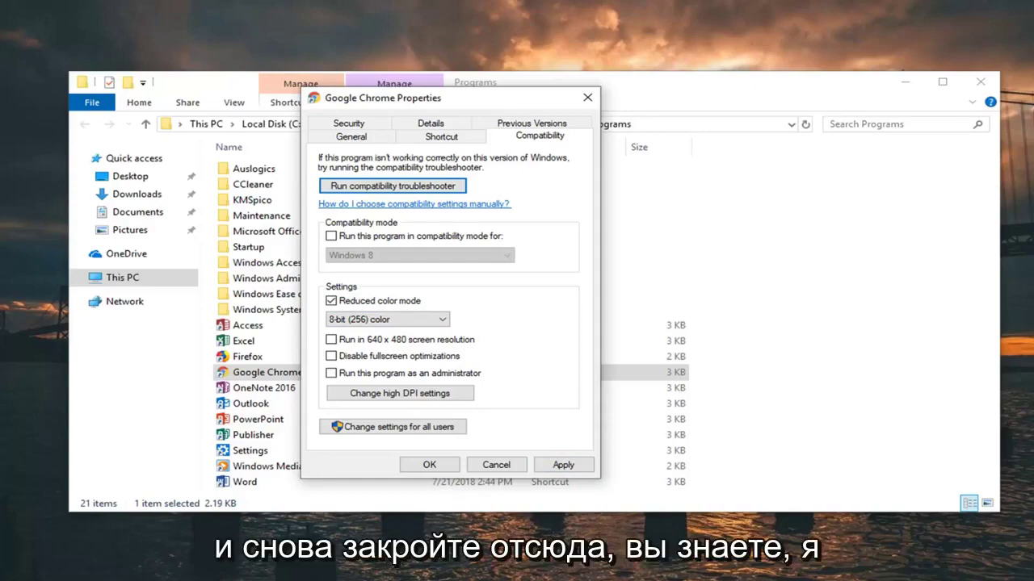
key("Escape")
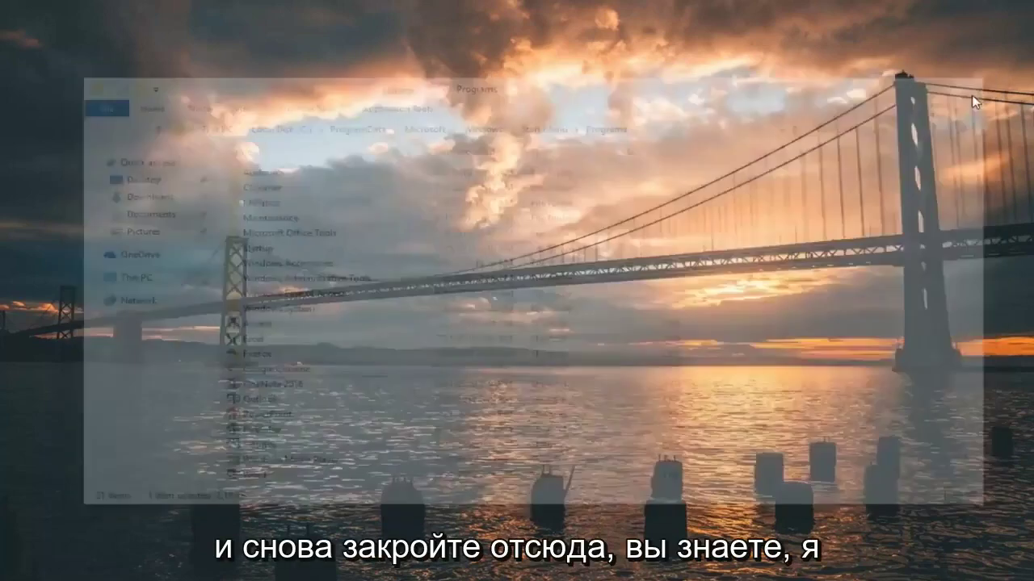
Maximize the Chrome window on the New Tab page and move focus out of the address field
left_click(980, 82)
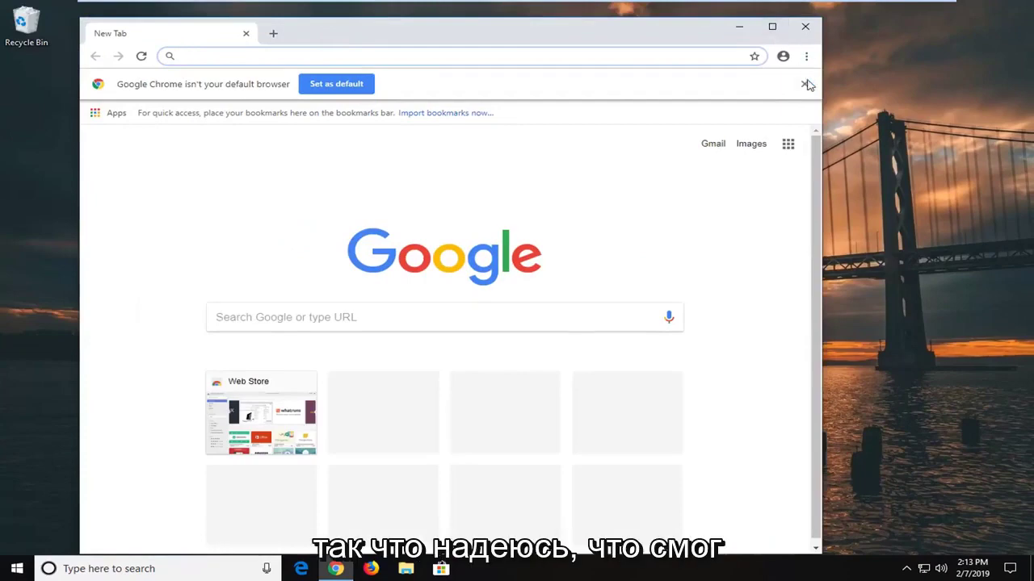
left_click(773, 29)
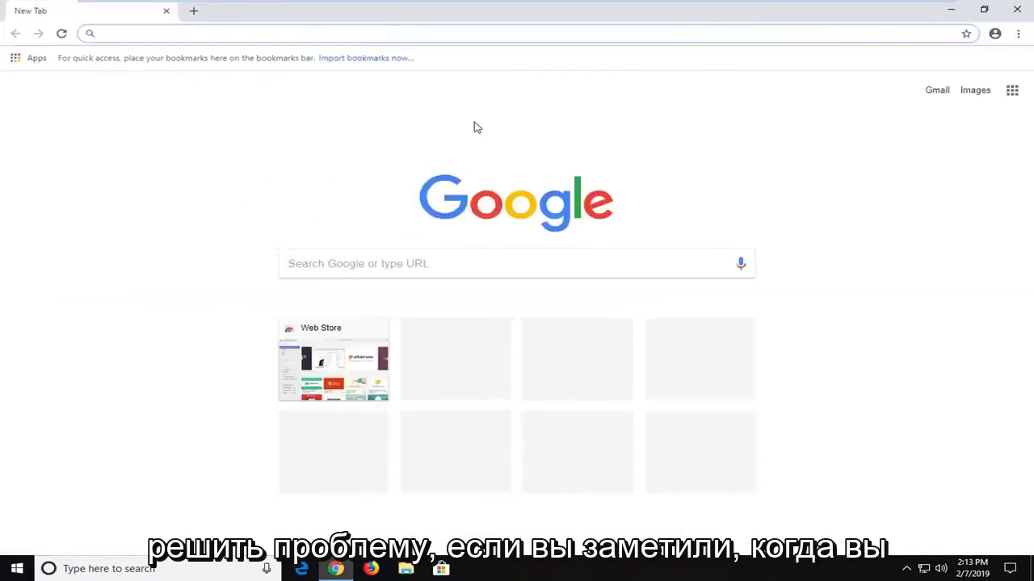
left_click(983, 9)
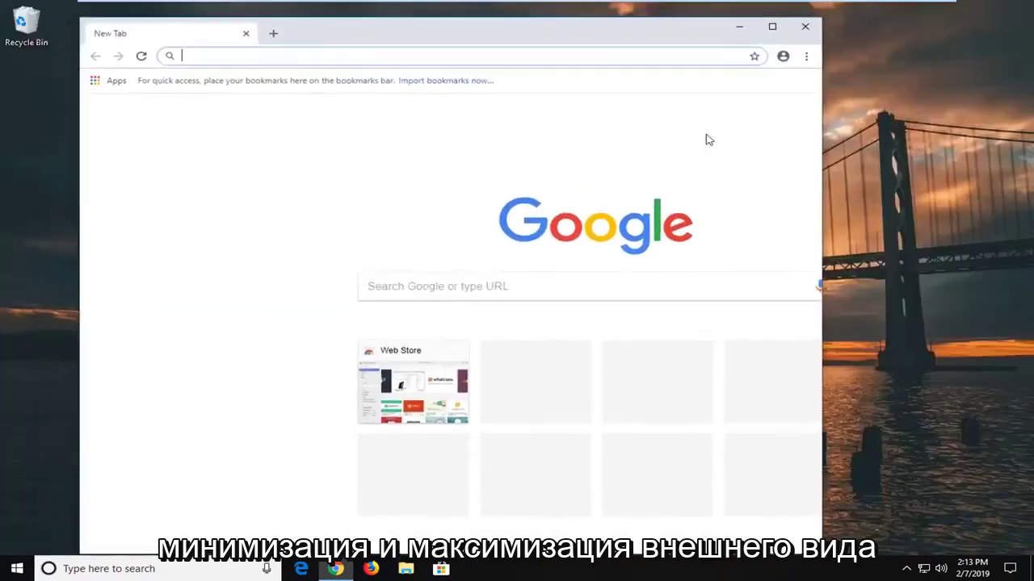
left_click(772, 26)
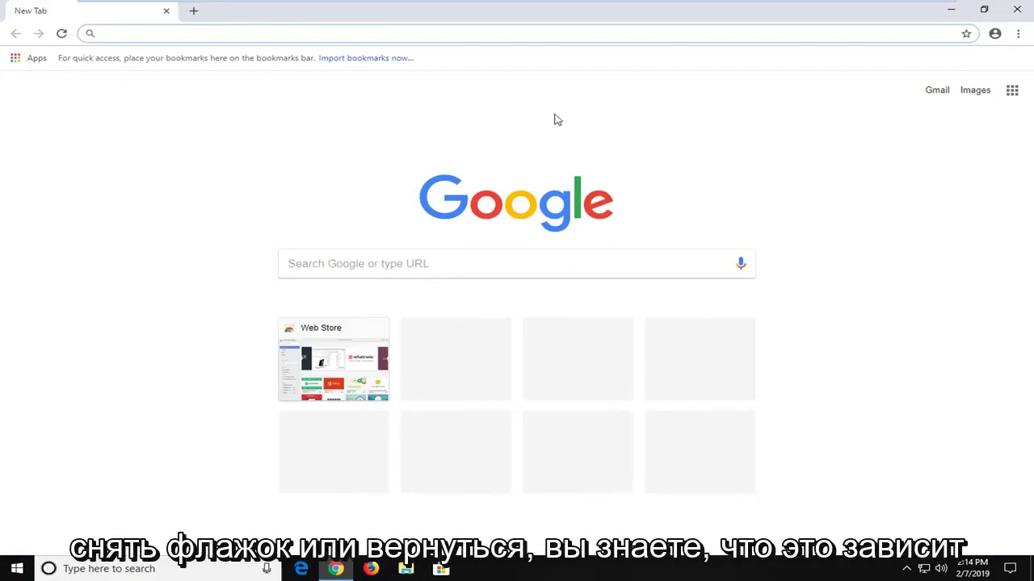
left_click(78, 117)
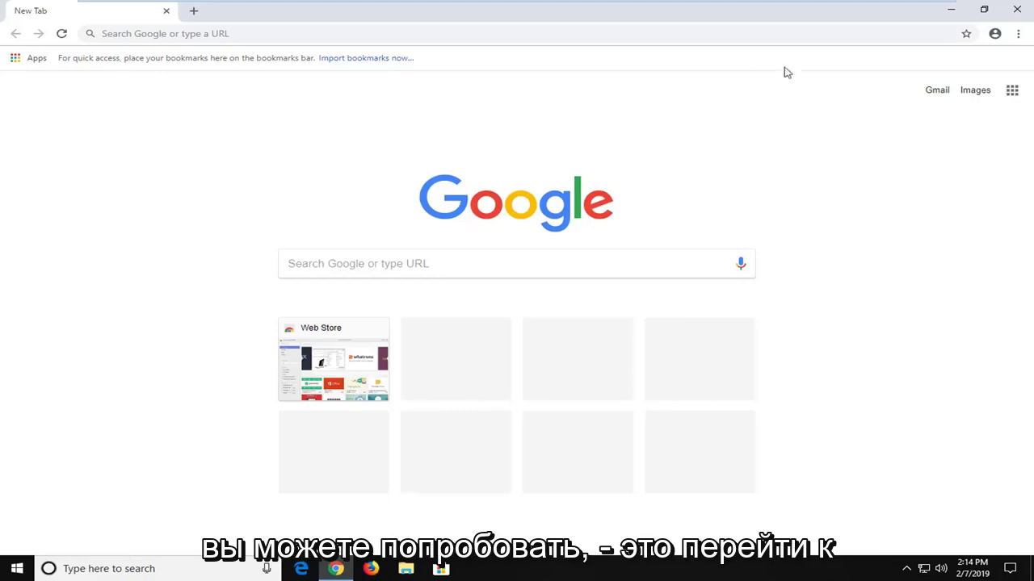
Open Chrome Settings, expand Advanced, and return from Customize fonts to the main Settings page
left_click(1016, 39)
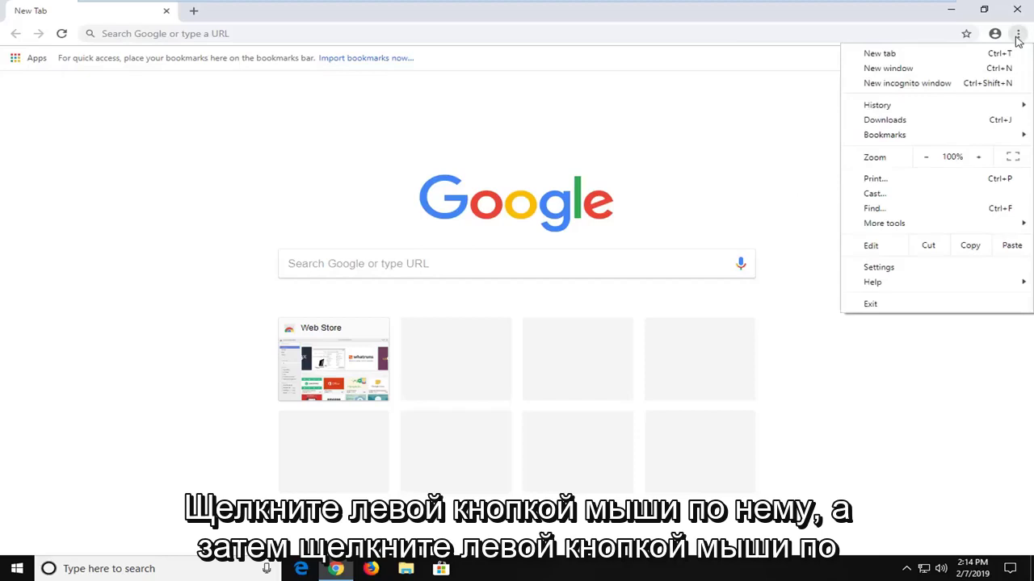
left_click(887, 268)
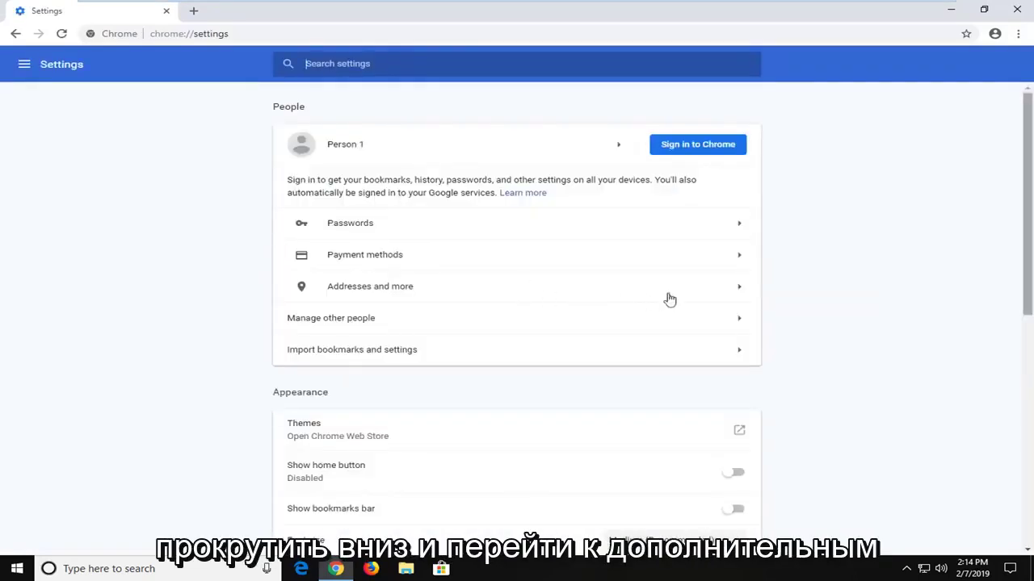
scroll(1020, 267, "down", 6)
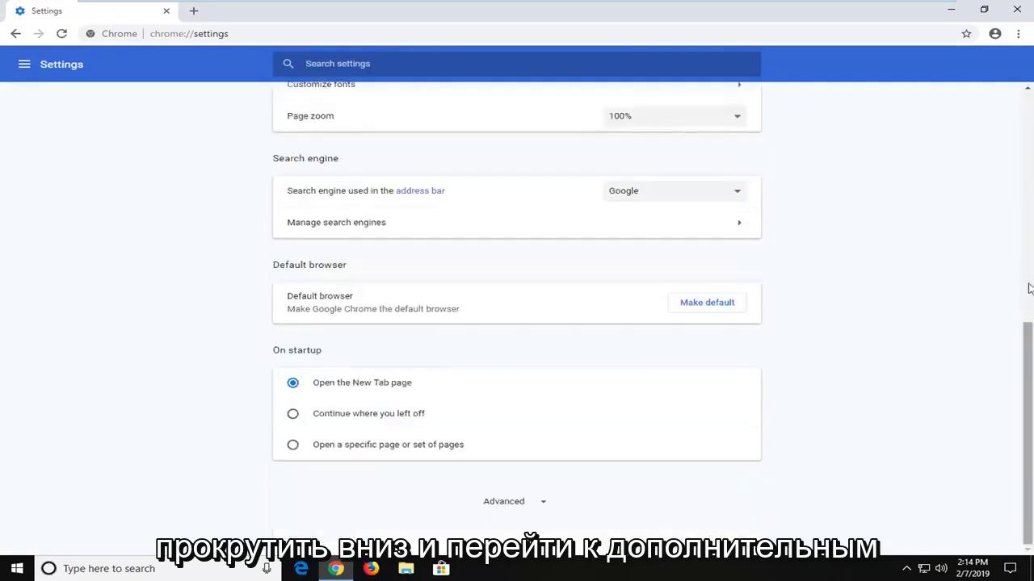
left_click(504, 502)
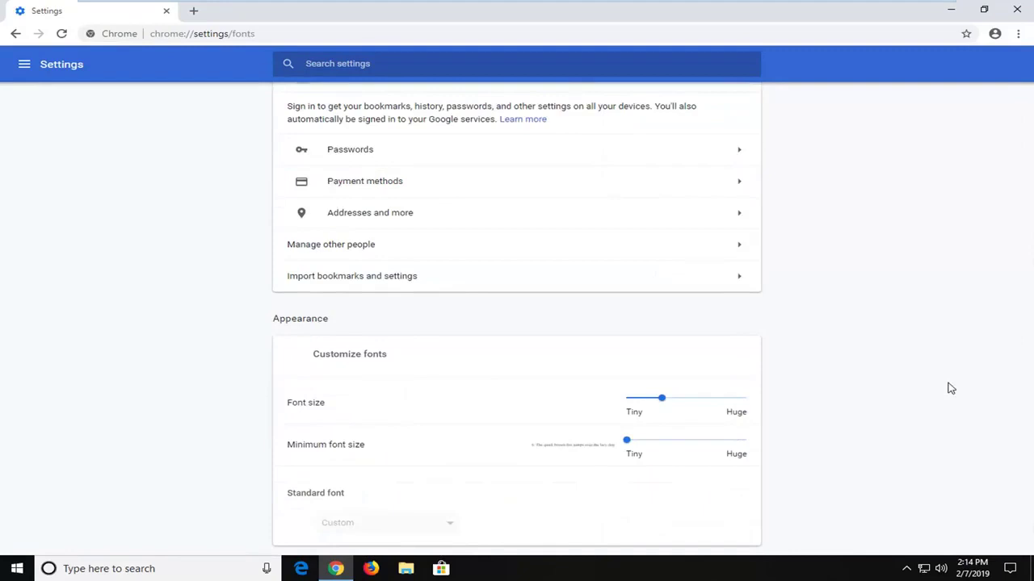
scroll(701, 492, "down", 5)
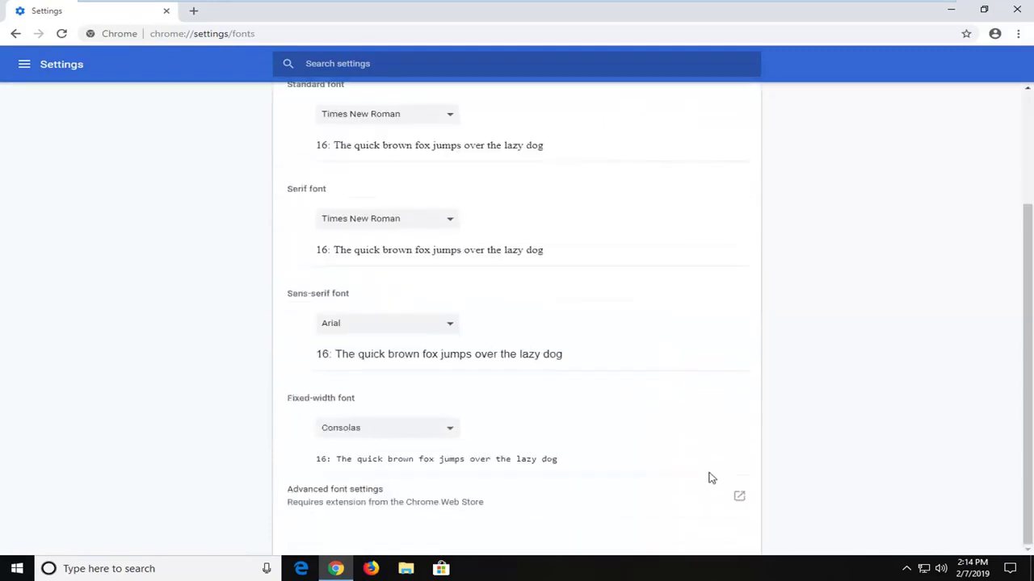
scroll(515, 277, "up", 2)
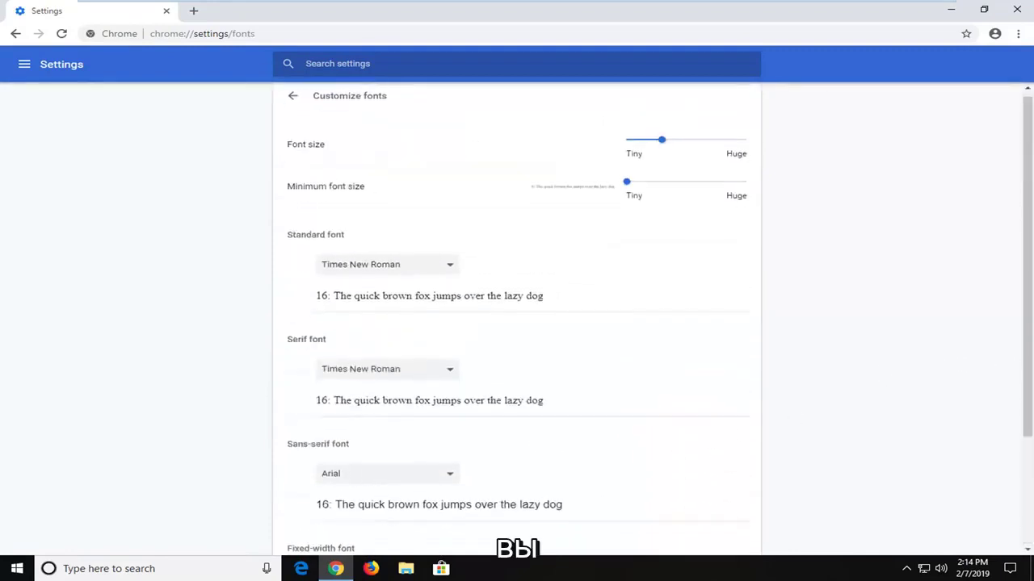
left_click(291, 100)
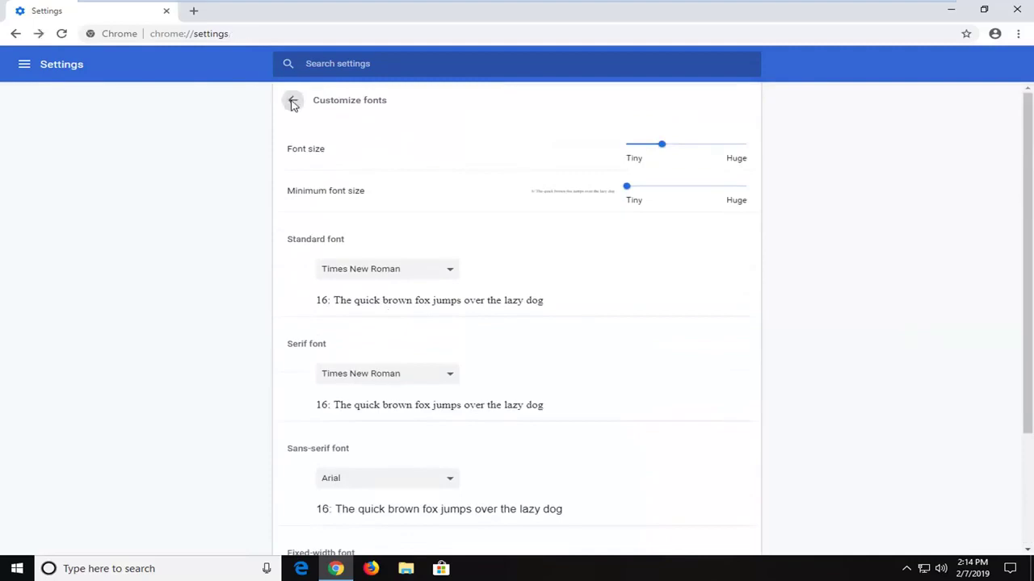
scroll(921, 361, "down", 5)
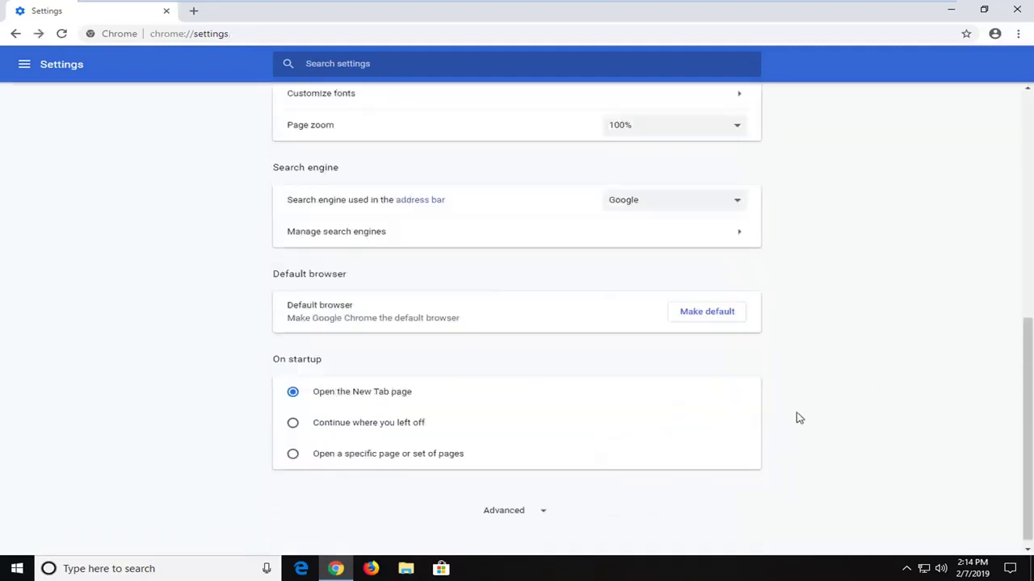
Under Advanced > System, switch off 'Use hardware acceleration when available' and relaunch Chrome
left_click(501, 504)
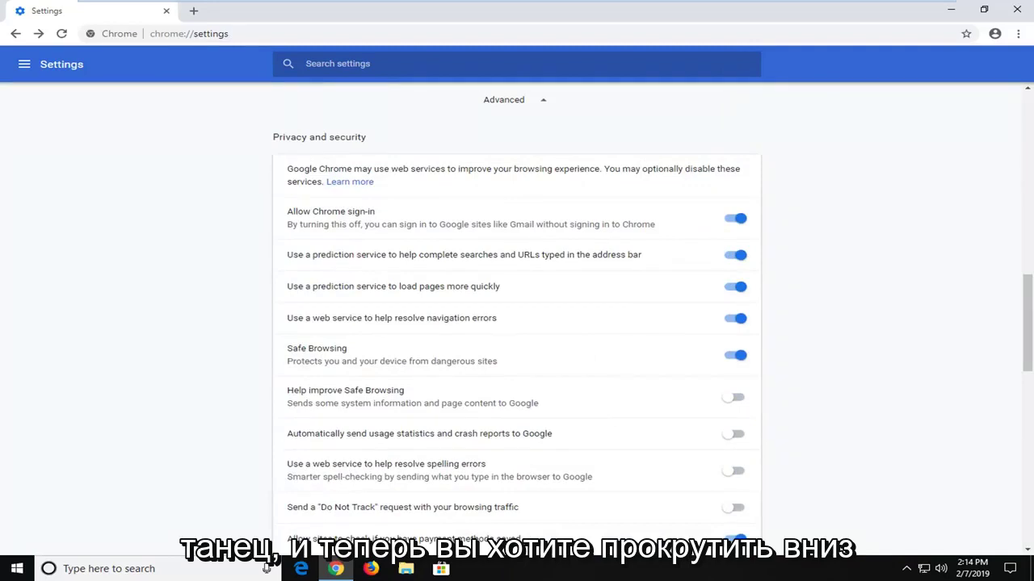
scroll(650, 386, "down", 10)
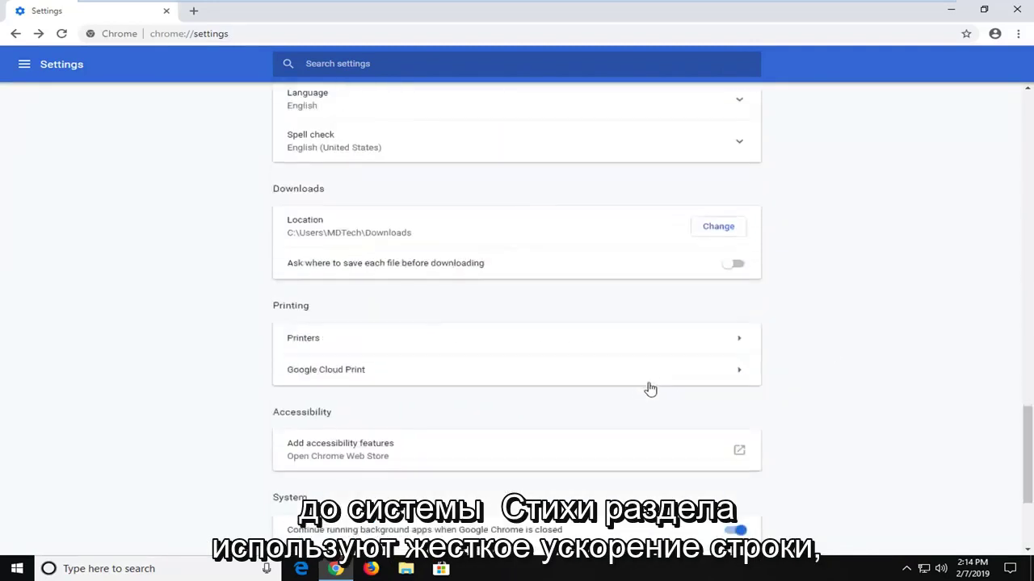
scroll(650, 390, "down", 3)
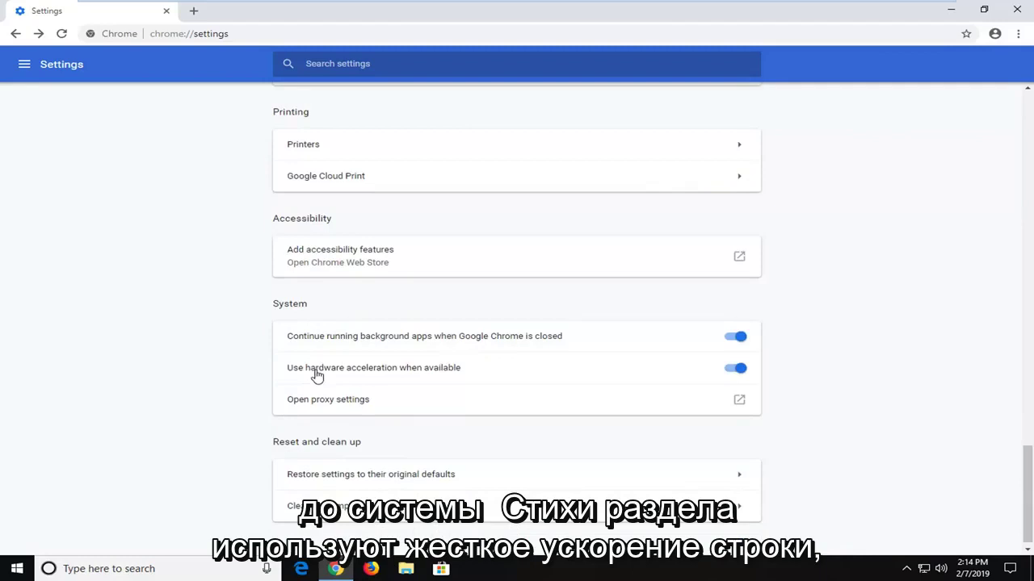
left_click(737, 371)
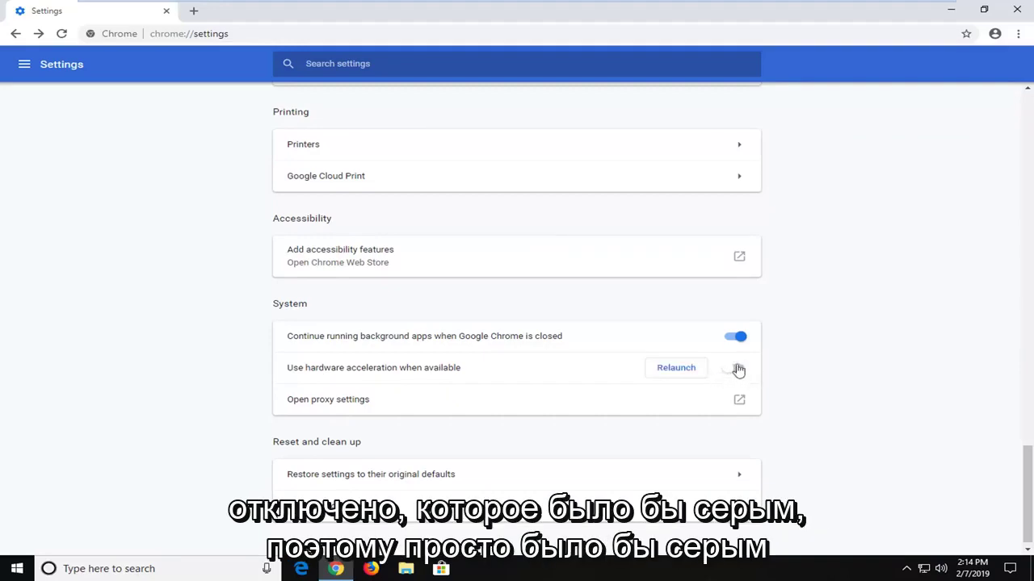
left_click(673, 370)
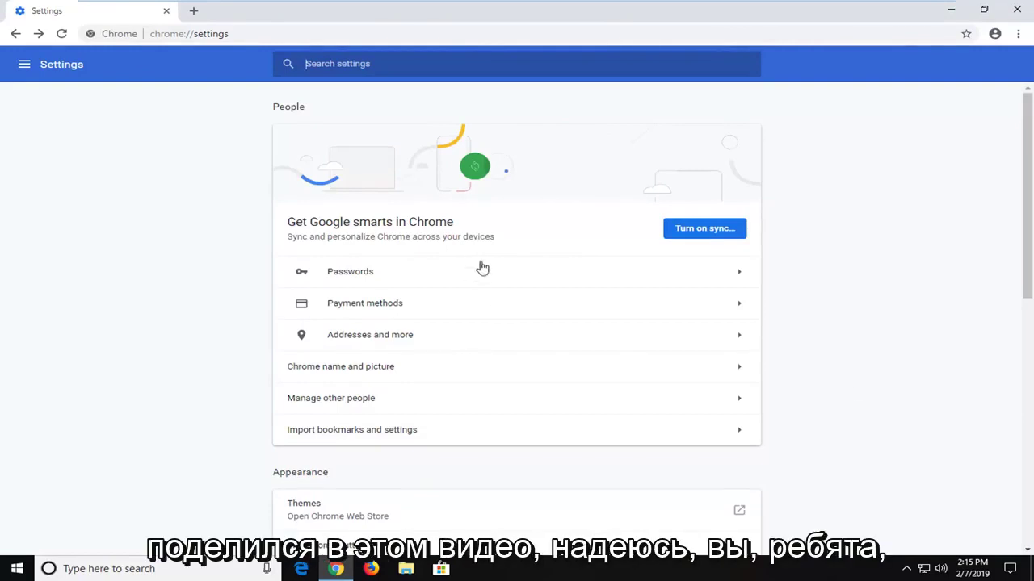
scroll(826, 298, "down", 7)
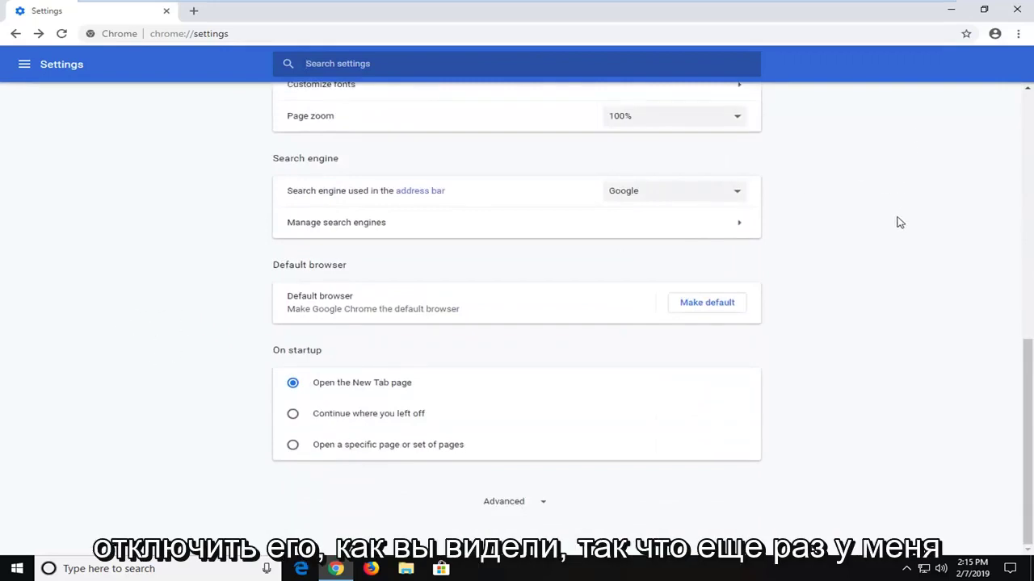
left_click(1017, 10)
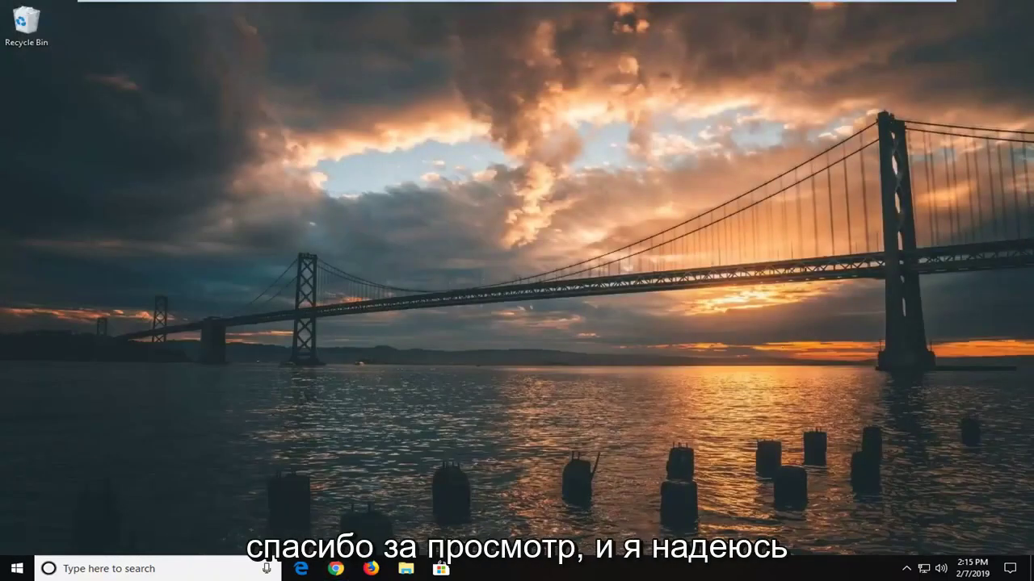